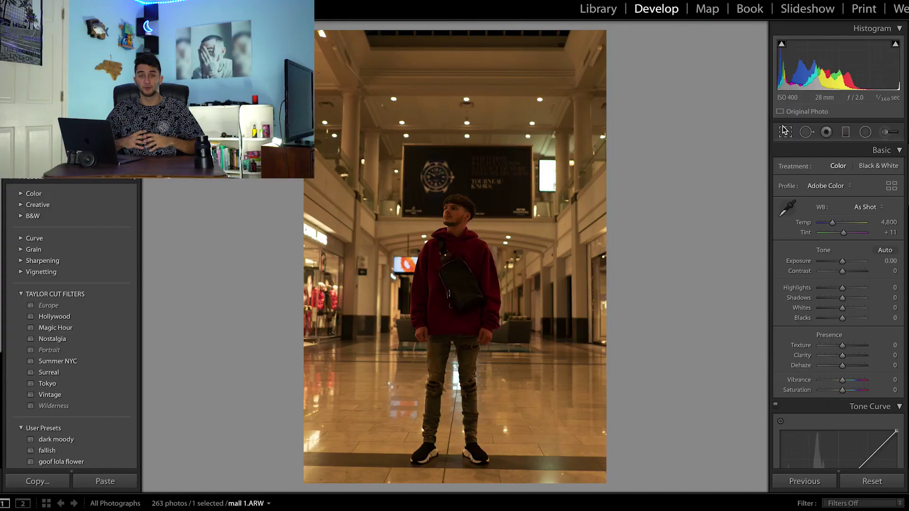
# Step: Crop the mall portrait to a 4 x 5 / 8 x 10 ratio and rotate it about one degree
pyautogui.press('r')
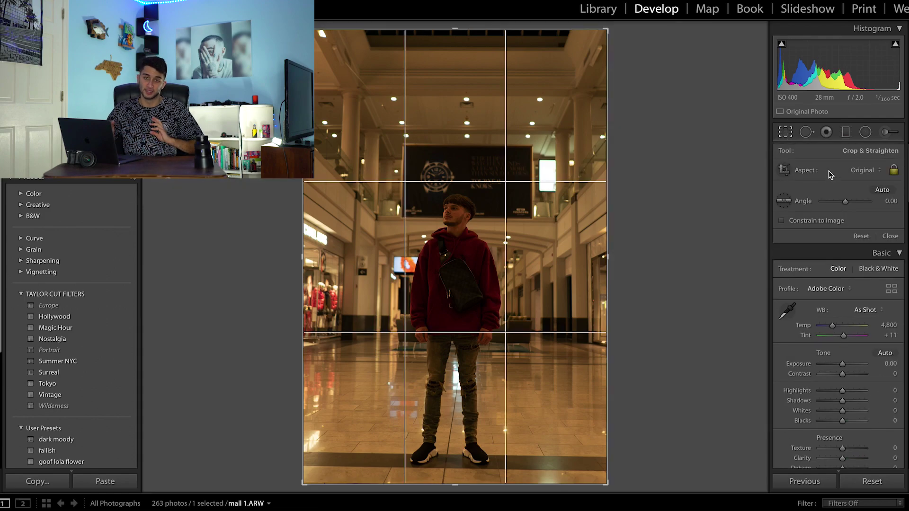
pyautogui.click(885, 169)
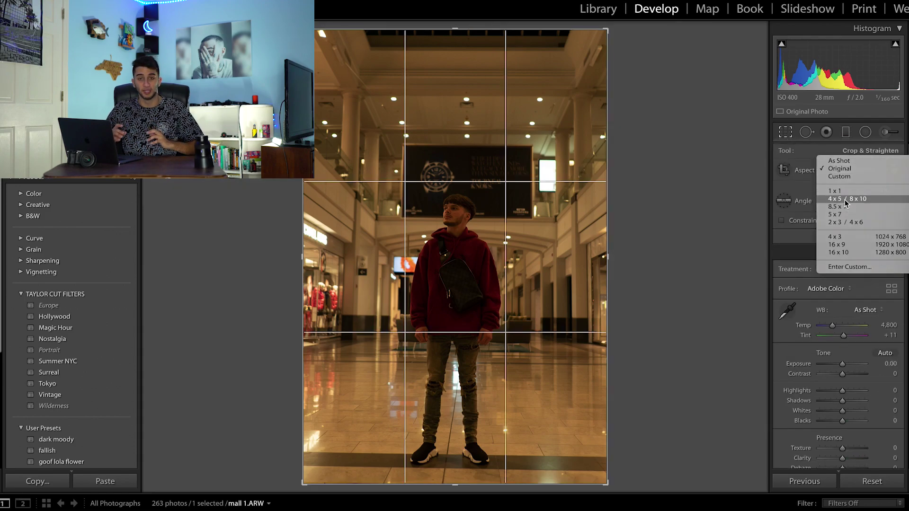
pyautogui.click(846, 198)
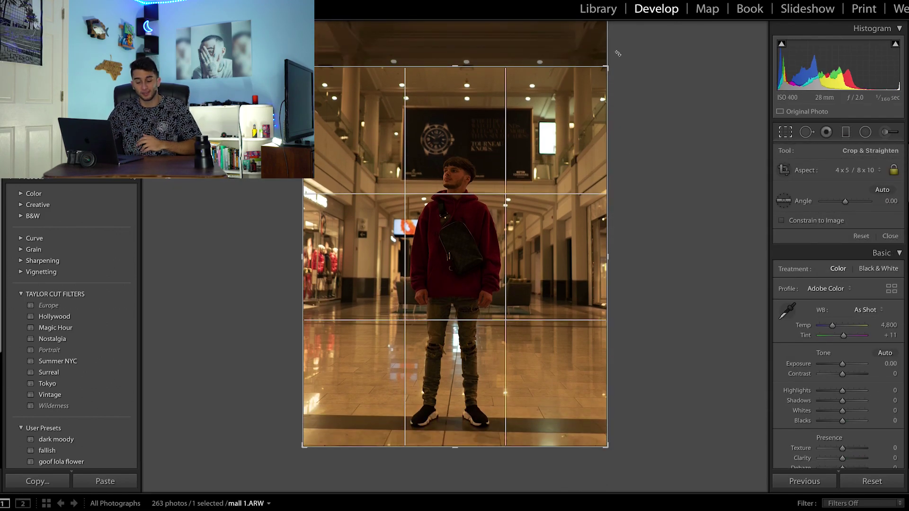
pyautogui.moveTo(618, 54); pyautogui.dragTo(616, 50)
pyautogui.press('Return')
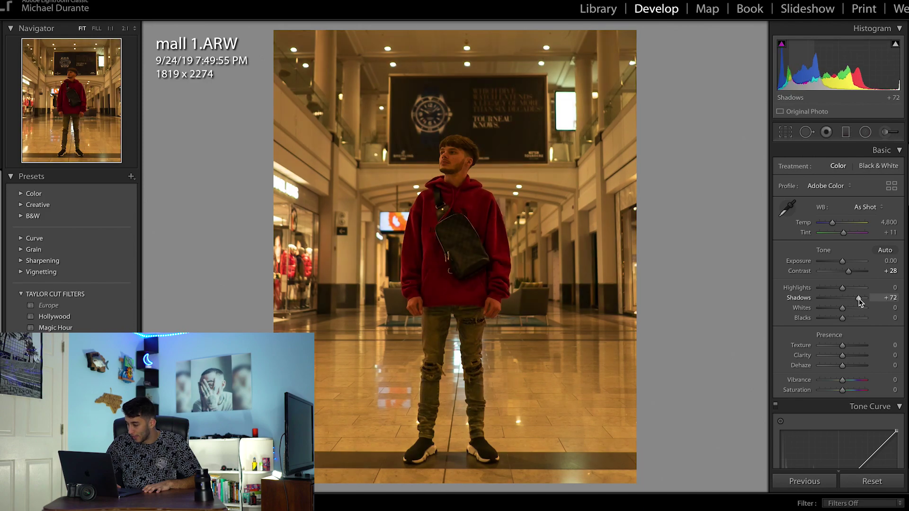
# Step: Set Highlights to -34, ease Shadows back to +76, and add Clarity of about +21
pyautogui.moveTo(857, 300); pyautogui.dragTo(835, 290)
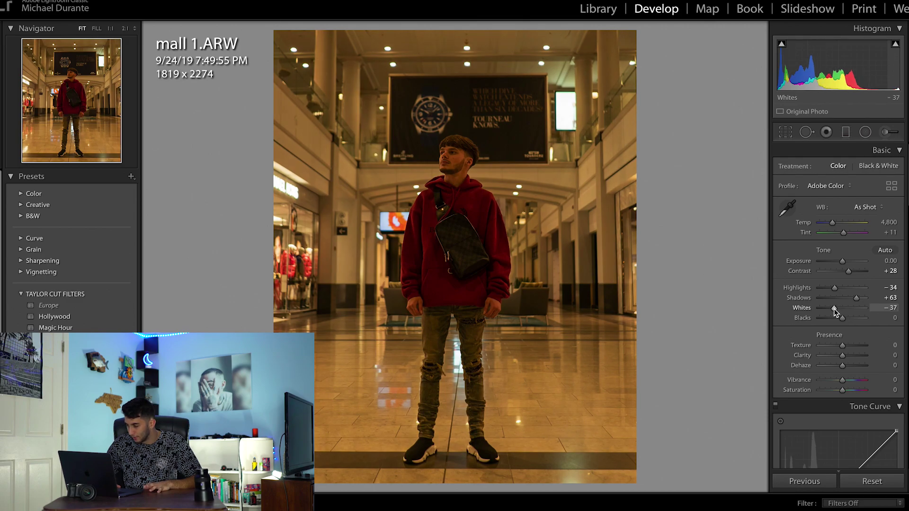
pyautogui.moveTo(861, 299); pyautogui.dragTo(860, 299)
pyautogui.moveTo(842, 355); pyautogui.dragTo(847, 356)
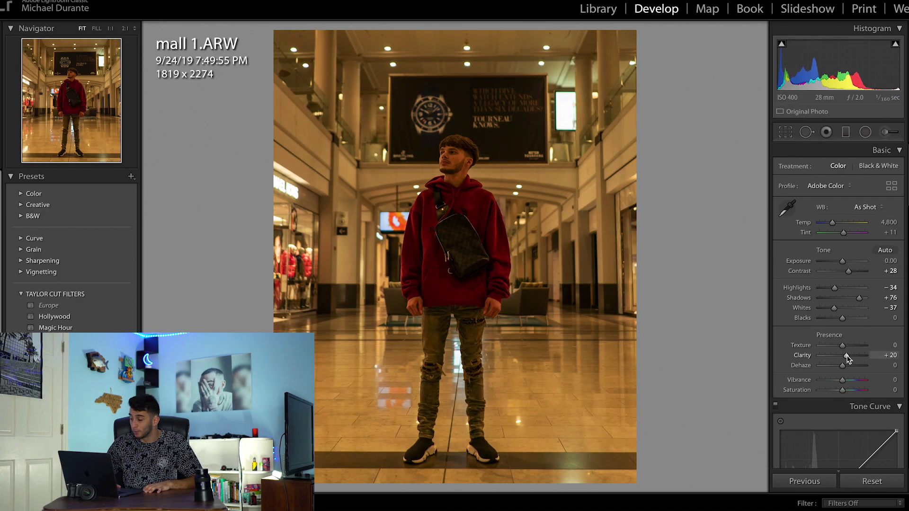
pyautogui.scroll(-2, 847, 358)
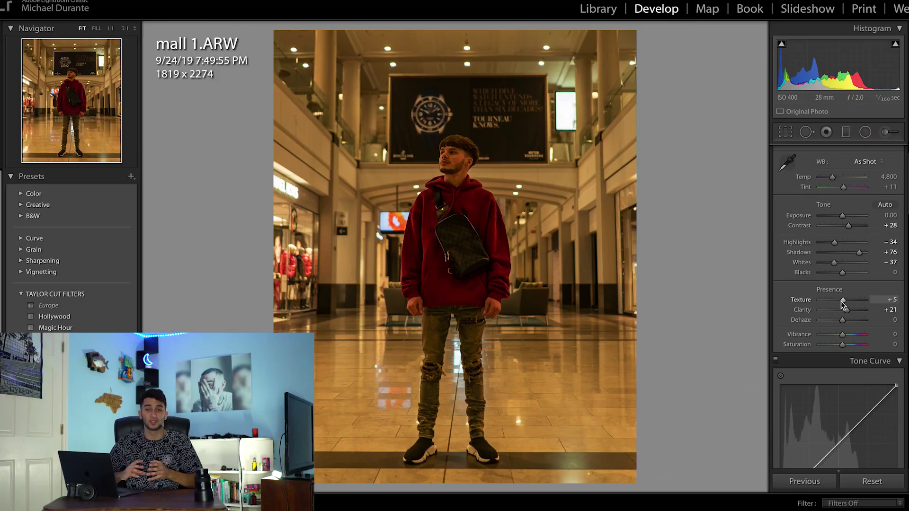
pyautogui.scroll(-5, 840, 302)
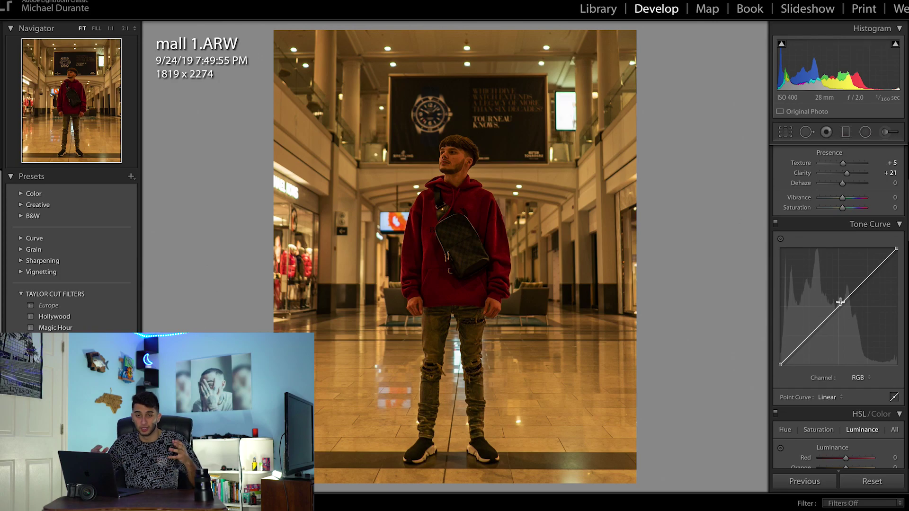
# Step: Drop Yellow and Green saturation to -91 in HSL/Color
pyautogui.scroll(-7, 840, 301)
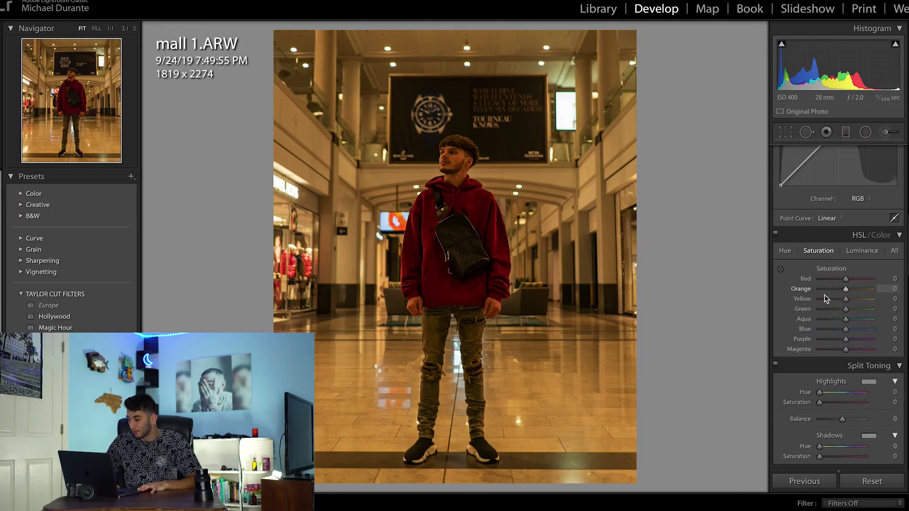
pyautogui.click(822, 295)
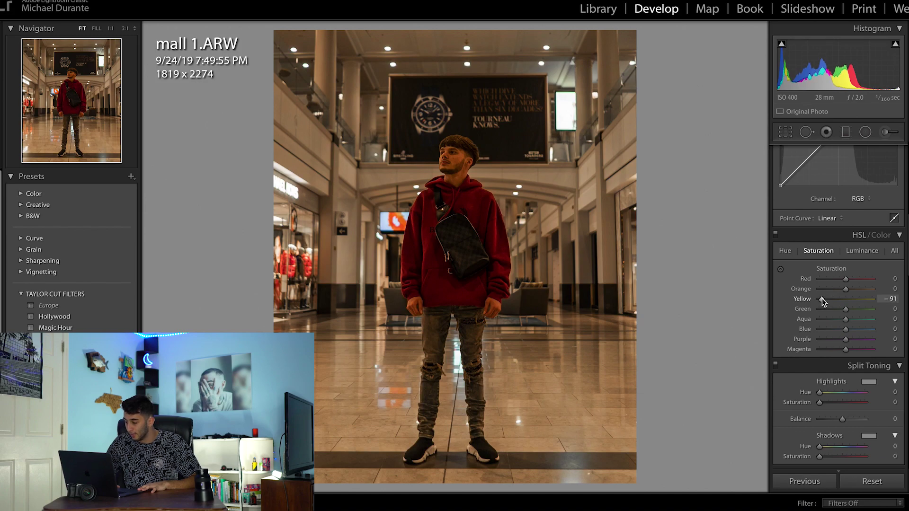
pyautogui.moveTo(822, 308); pyautogui.dragTo(899, 309)
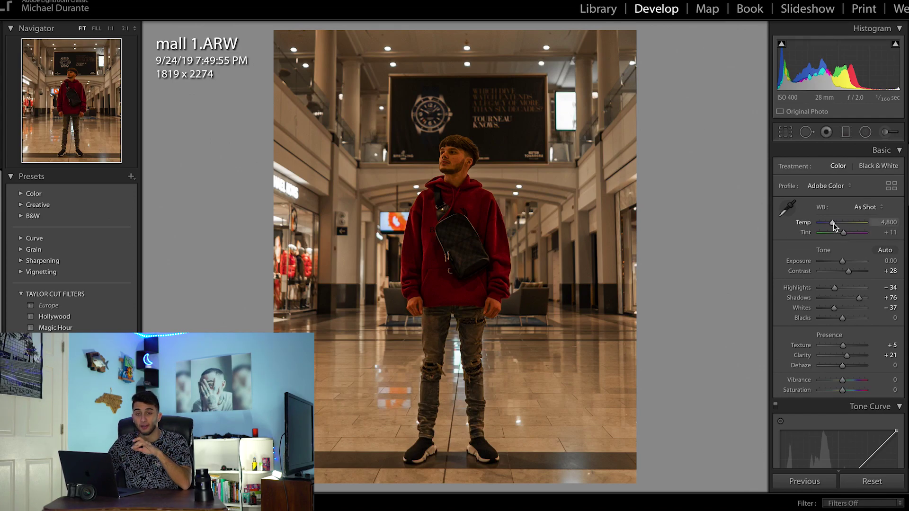
# Step: Cool the white balance Temp from 4,800 to about 3,200 for a grey-blue look
pyautogui.click(833, 222)
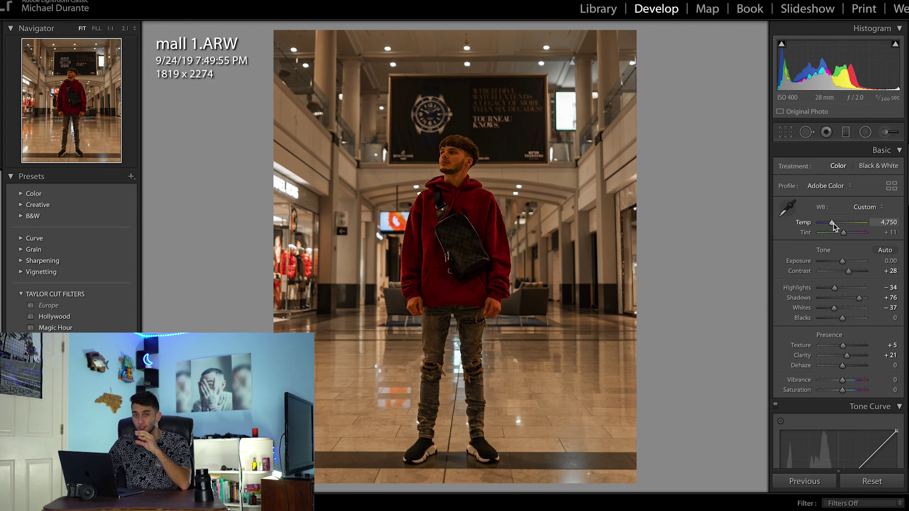
pyautogui.scroll(-2, 832, 223)
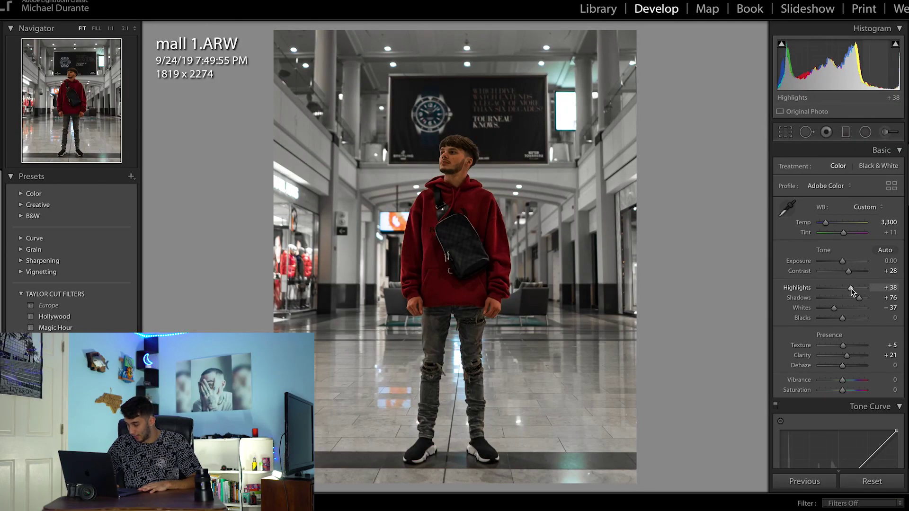
# Step: Set Highlights to +30 and Whites to +29
pyautogui.moveTo(850, 288); pyautogui.dragTo(849, 288)
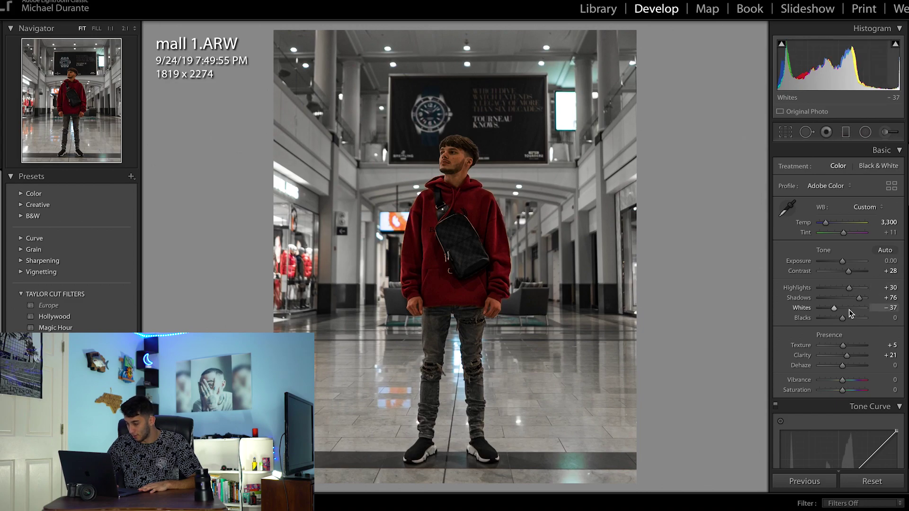
pyautogui.click(849, 308)
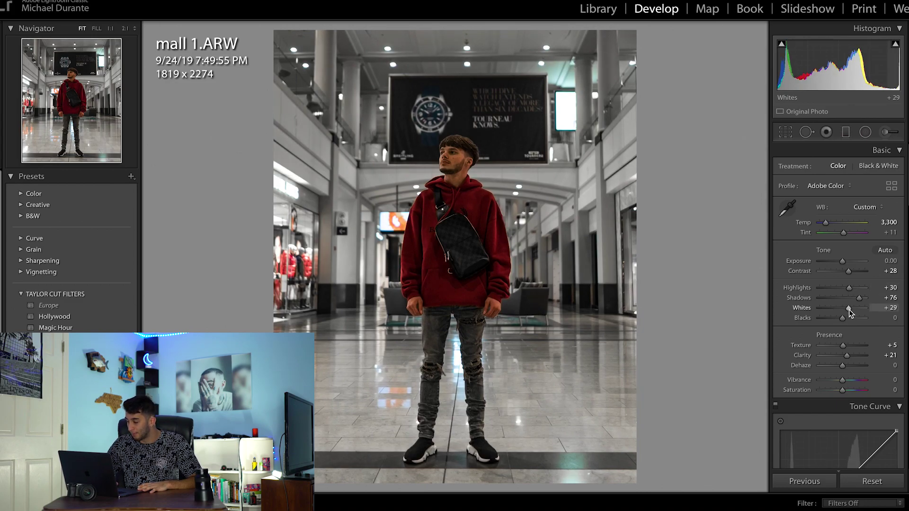
pyautogui.scroll(-10, 848, 313)
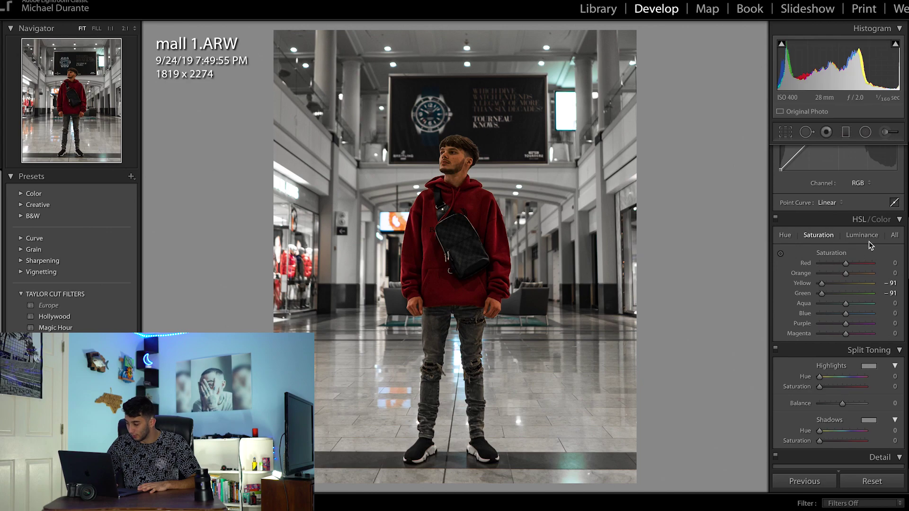
# Step: Raise HSL luminance to Yellow +57 and Orange +28, and brighten the reds
pyautogui.click(866, 283)
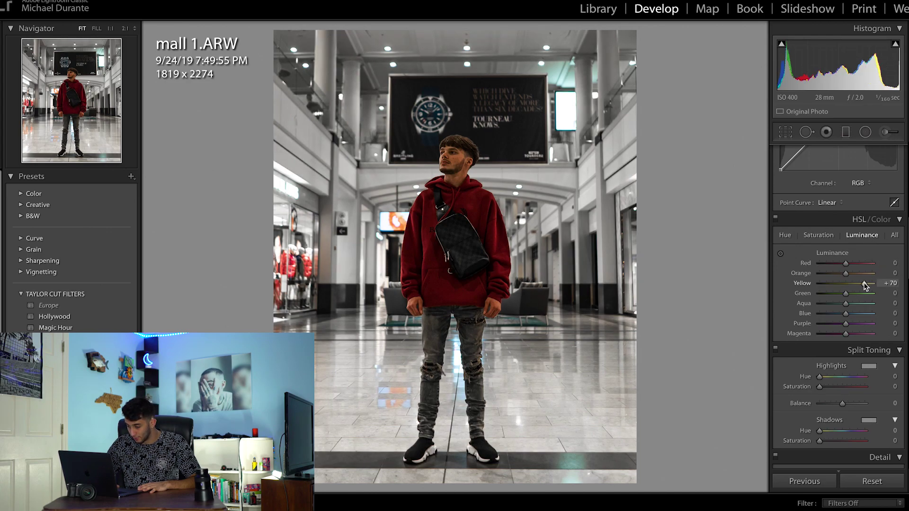
pyautogui.moveTo(864, 286); pyautogui.dragTo(861, 286)
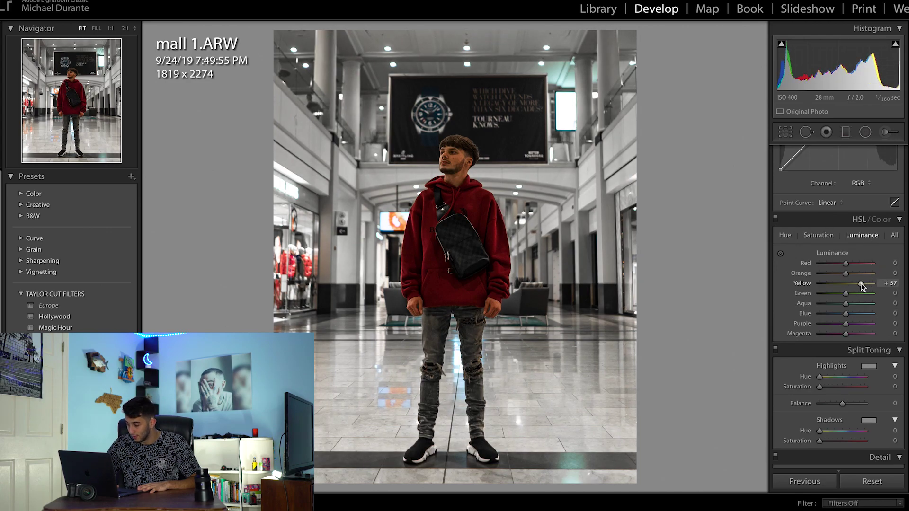
pyautogui.moveTo(845, 274); pyautogui.dragTo(853, 275)
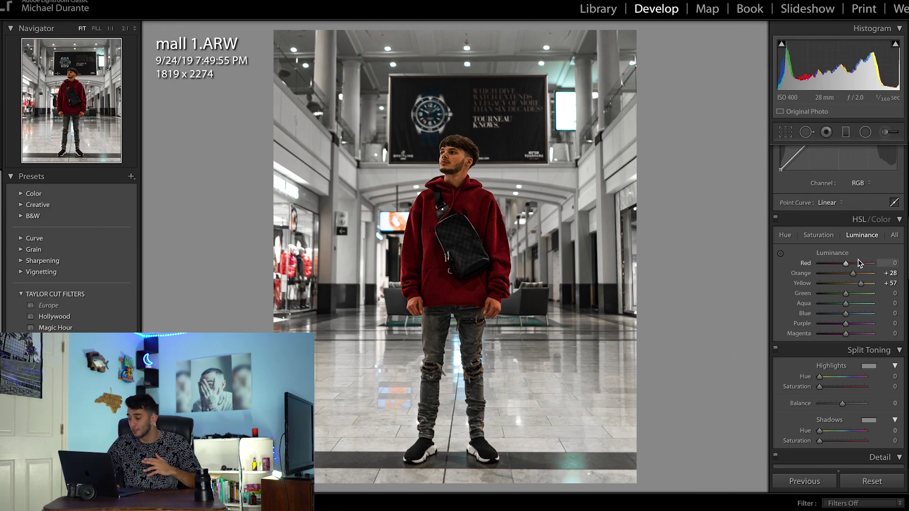
pyautogui.click(860, 263)
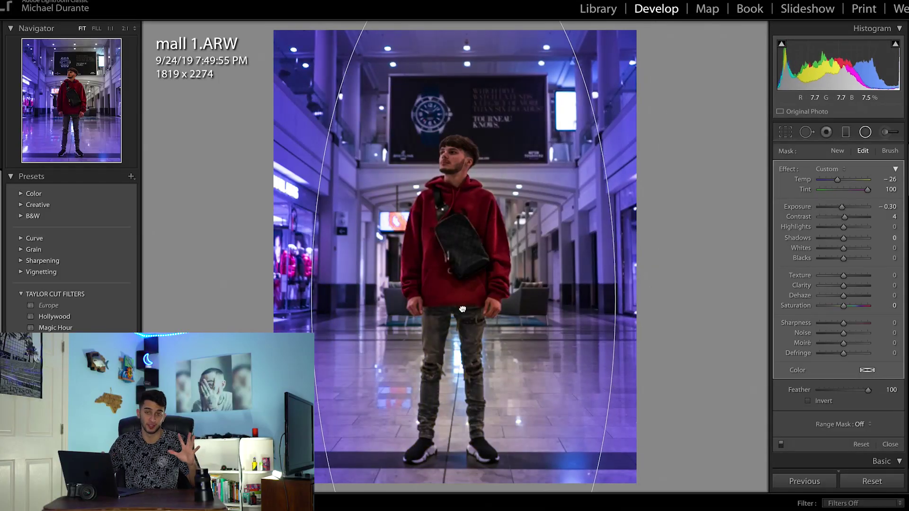
# Step: Adjust the radial filter's Tint value and bring up the filter's options
pyautogui.click(891, 188)
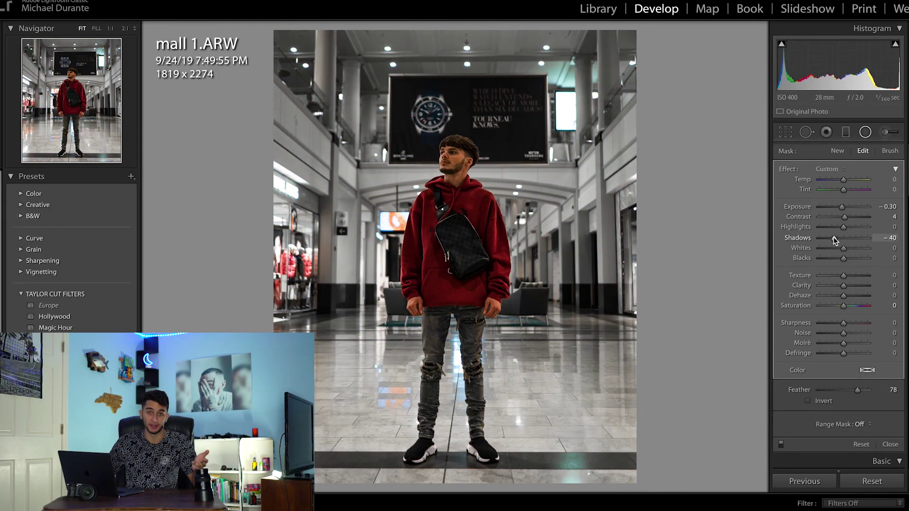
pyautogui.rightClick(461, 301)
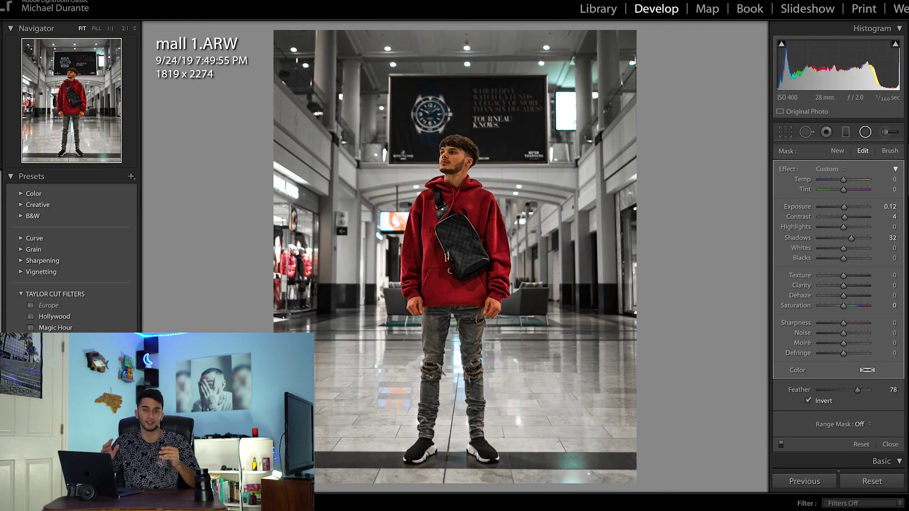
pyautogui.scroll(-10, 822, 328)
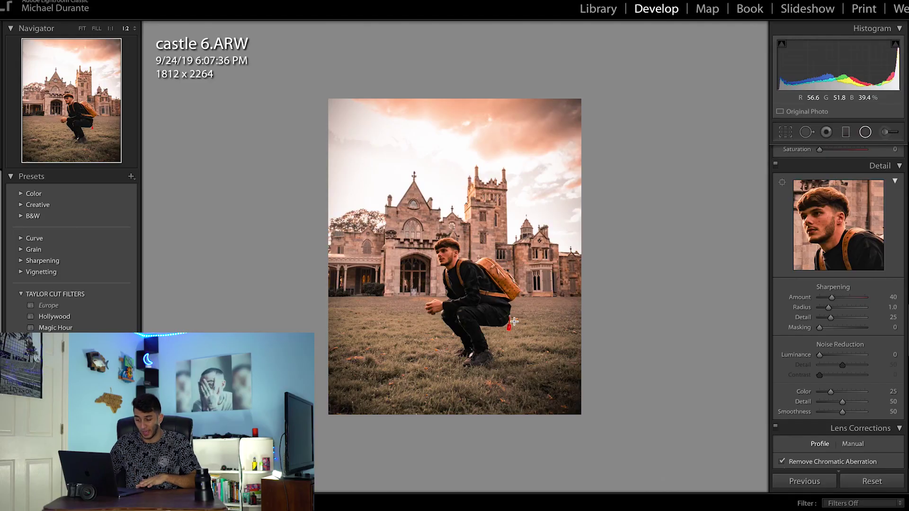
# Step: Reset castle 6.ARW to its original, then crop it to 4 x 5 and straighten by -0.97°
pyautogui.press('\\')
pyautogui.press('\\')
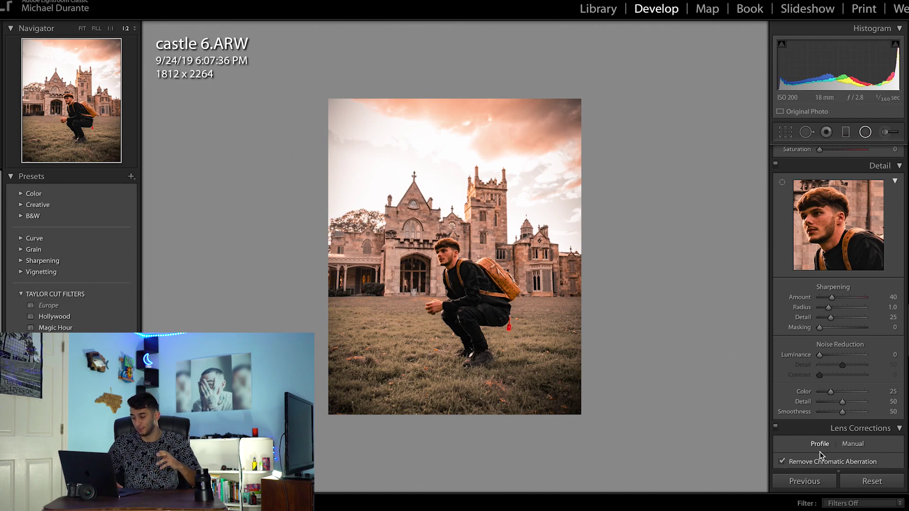
pyautogui.click(875, 484)
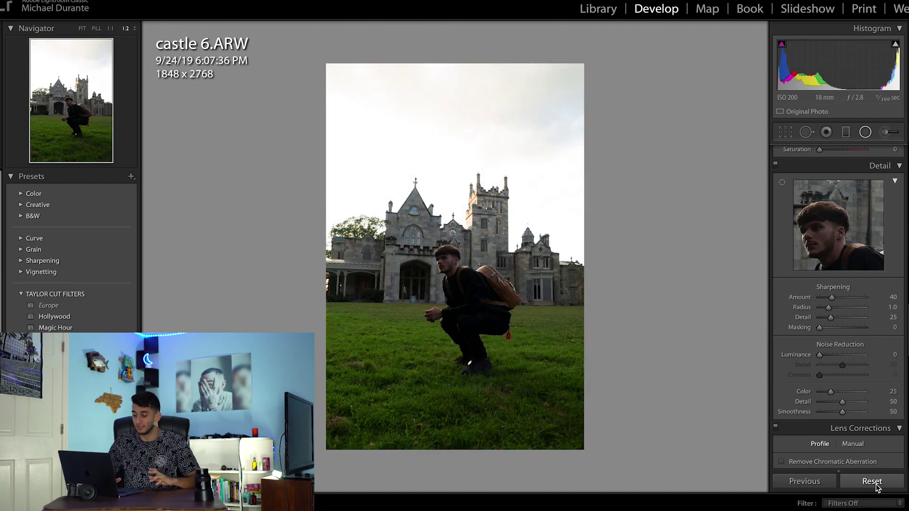
pyautogui.click(790, 133)
pyautogui.click(863, 170)
pyautogui.click(843, 196)
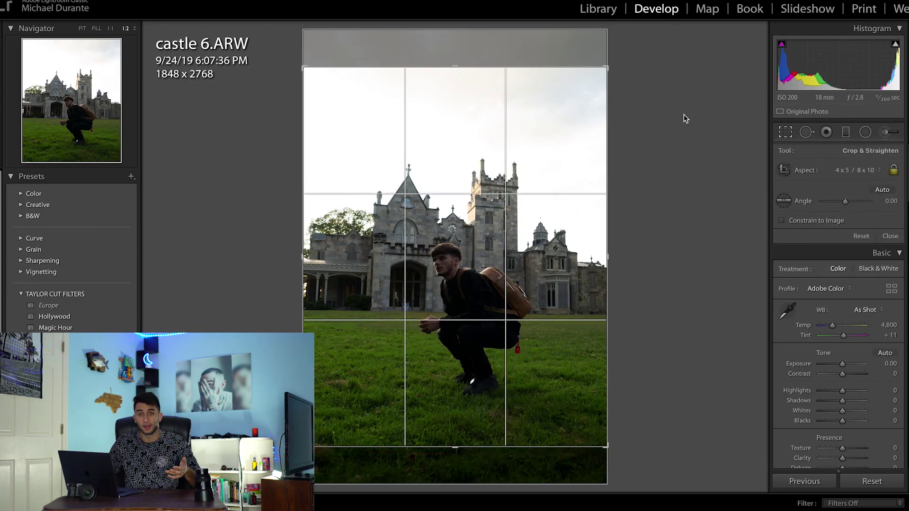
pyautogui.moveTo(626, 55)
pyautogui.mouseDown()
pyautogui.moveTo(608, 39)
pyautogui.moveTo(620, 49)
pyautogui.mouseUp()
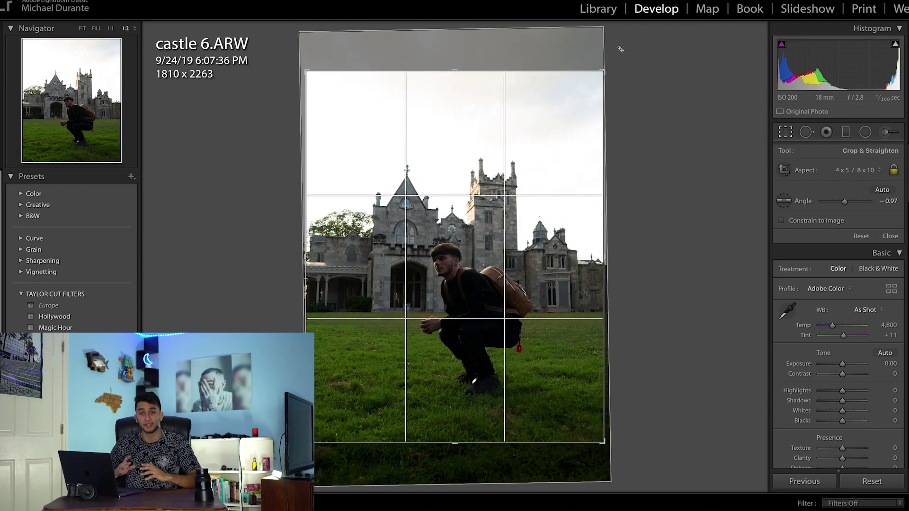
pyautogui.press('Return')
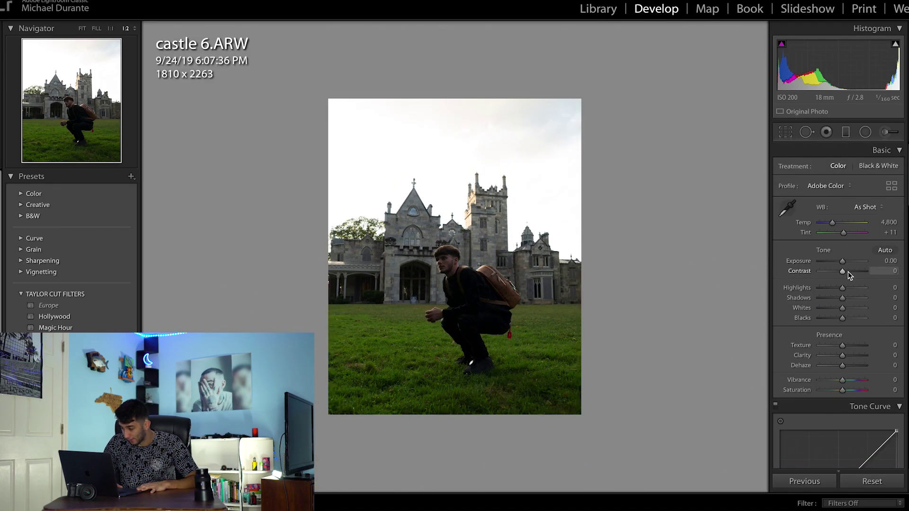
# Step: Set Contrast to +25, Shadows to about +63 and Blacks to about +34
pyautogui.click(847, 272)
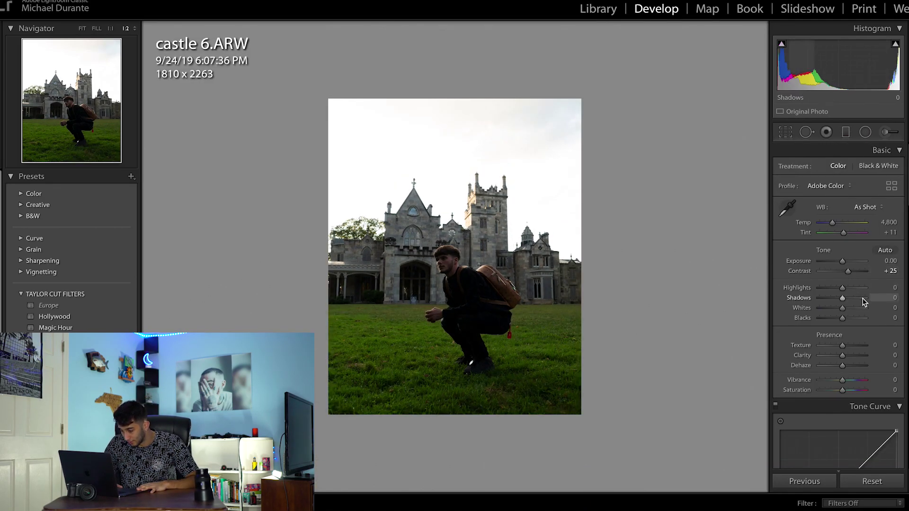
pyautogui.moveTo(862, 298); pyautogui.dragTo(856, 298)
pyautogui.click(850, 319)
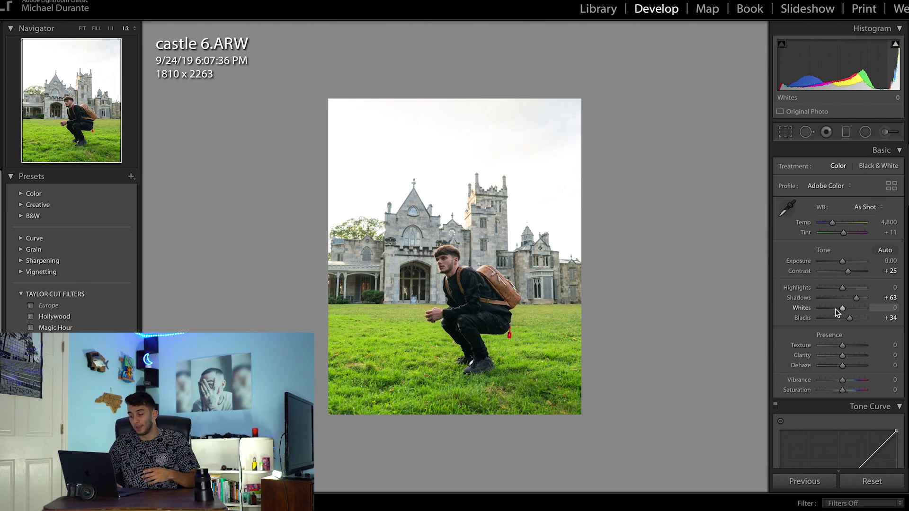
# Step: Lower Whites to -30 and Highlights to -90, and add Clarity +16 and Dehaze +15
pyautogui.click(836, 308)
pyautogui.click(834, 288)
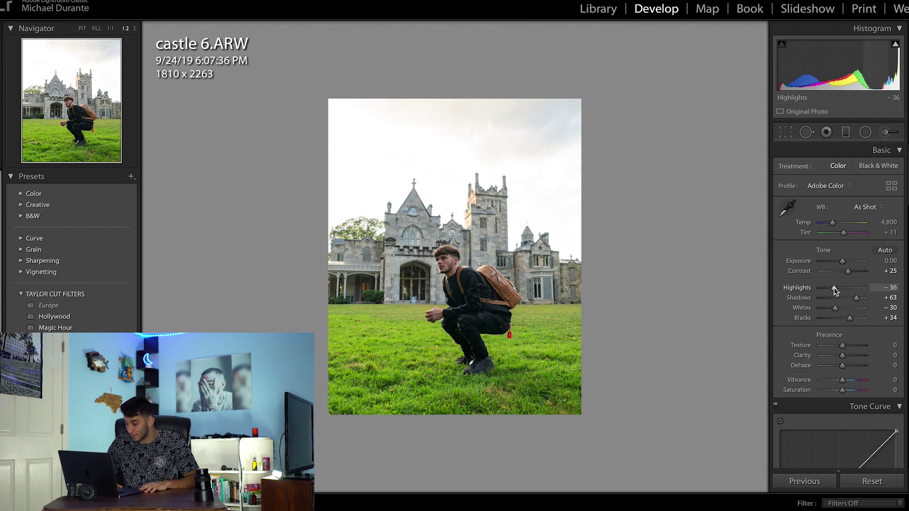
pyautogui.click(821, 289)
pyautogui.click(846, 355)
pyautogui.click(846, 366)
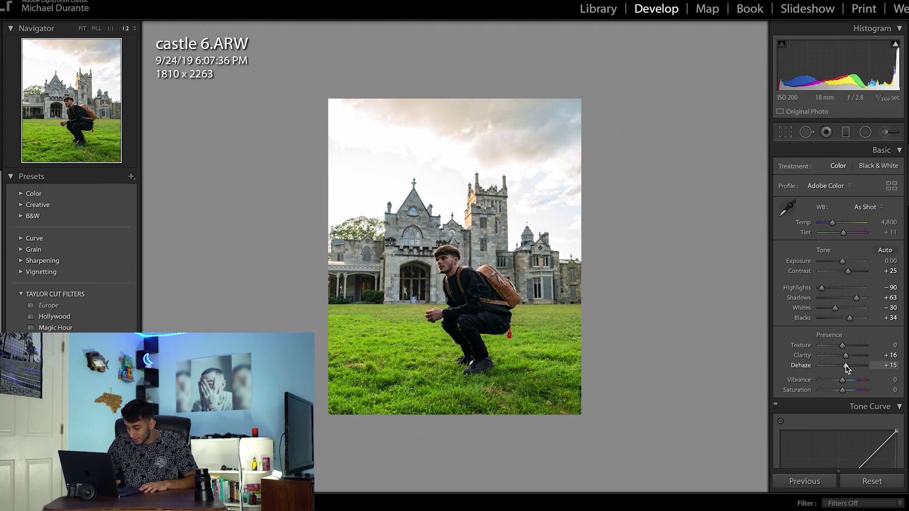
pyautogui.scroll(-6, 845, 366)
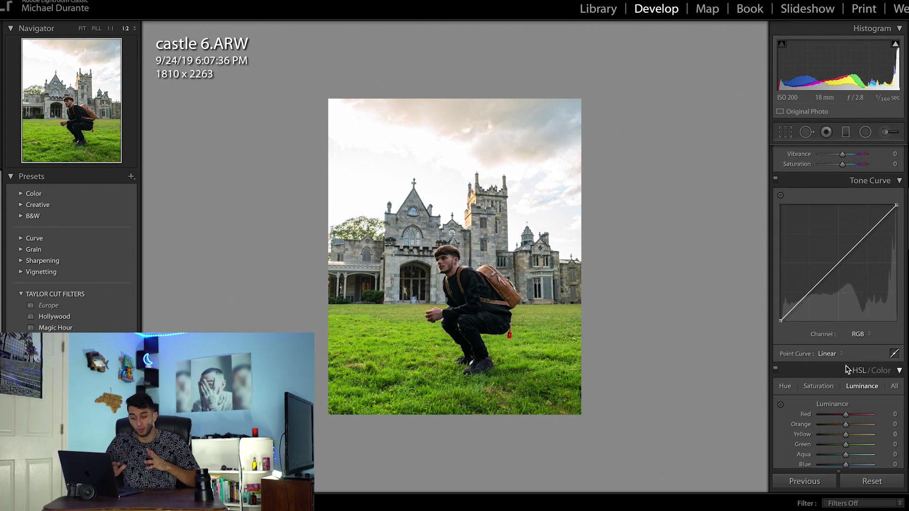
# Step: Shift HSL hues to Yellow -71, Green -100, Aqua +100 and Blue +7 to turn the grass golden
pyautogui.scroll(-4, 845, 366)
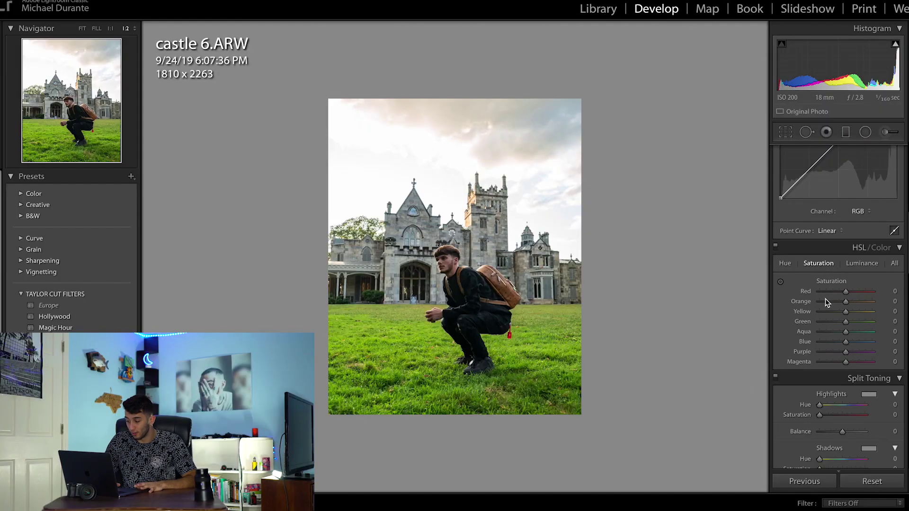
pyautogui.click(784, 264)
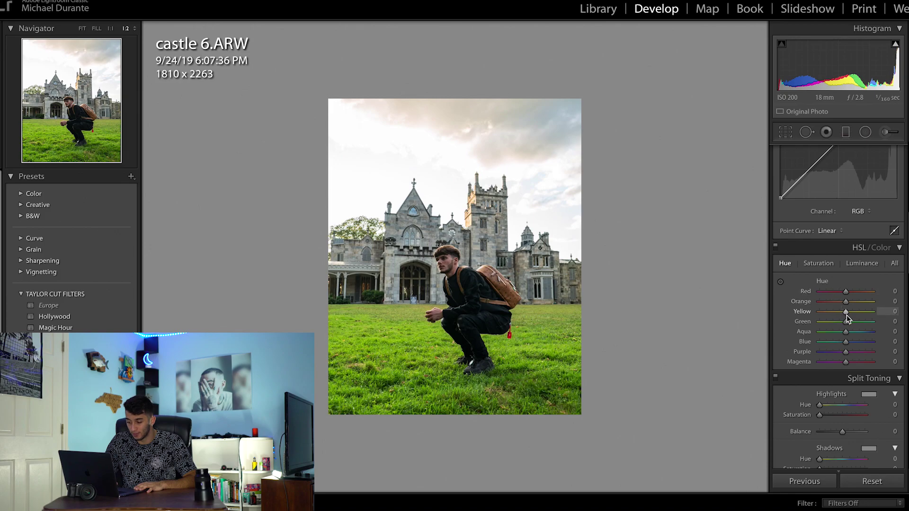
pyautogui.moveTo(846, 313); pyautogui.dragTo(828, 313)
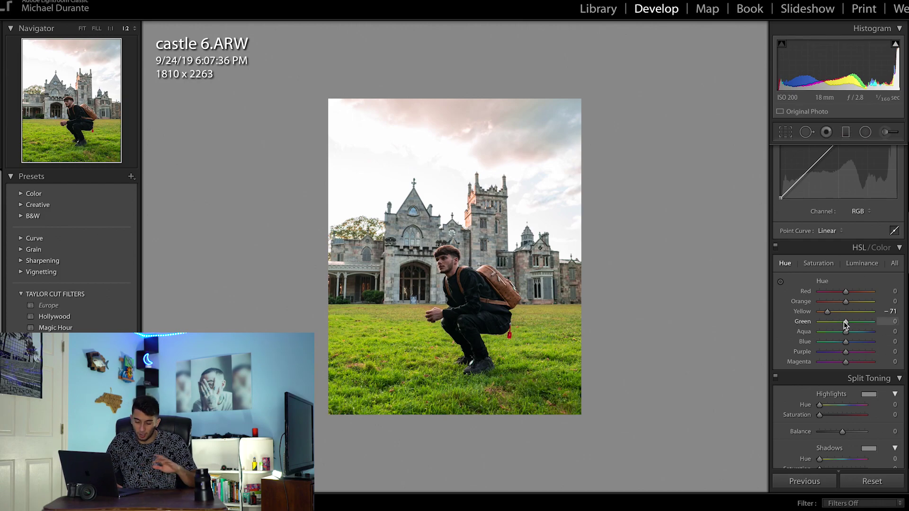
pyautogui.moveTo(845, 322); pyautogui.dragTo(643, 315)
pyautogui.moveTo(845, 331); pyautogui.dragTo(873, 331)
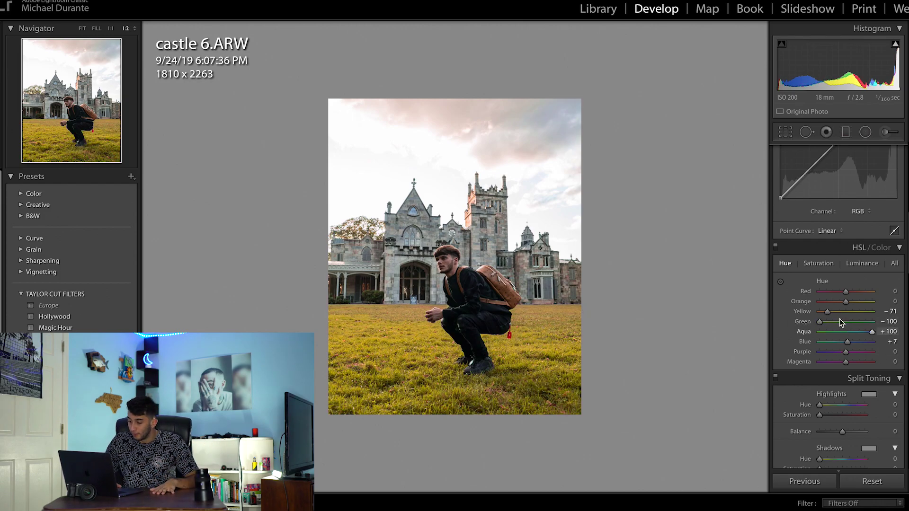
# Step: Desaturate the grass tones to Yellow -63 and Green -72 in HSL Saturation
pyautogui.click(819, 264)
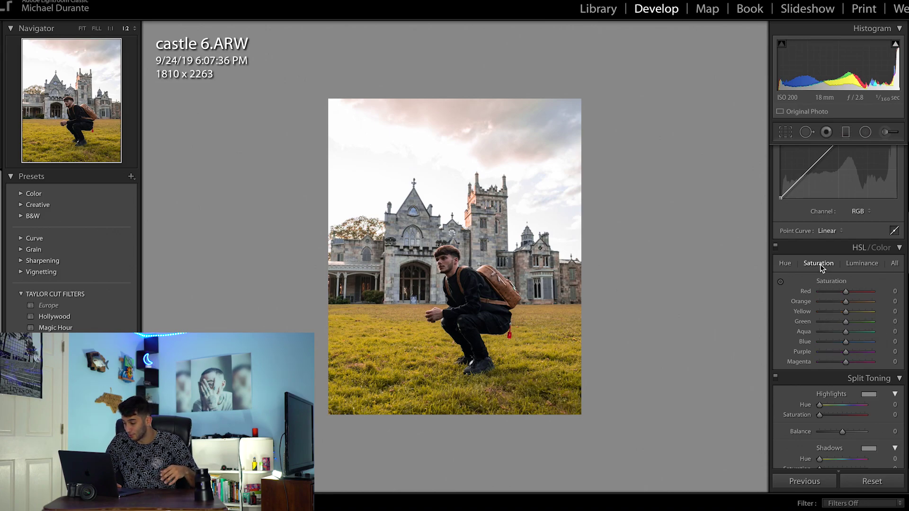
pyautogui.moveTo(828, 322); pyautogui.dragTo(828, 313)
pyautogui.click(824, 311)
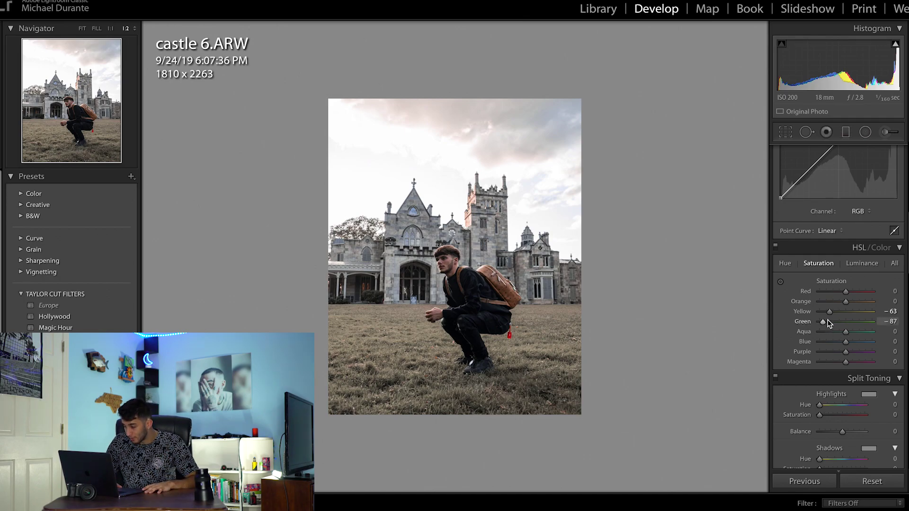
# Step: Brighten Orange luminance to +27, then set Aqua saturation to -70 and Blue to -77
pyautogui.click(861, 264)
pyautogui.click(853, 302)
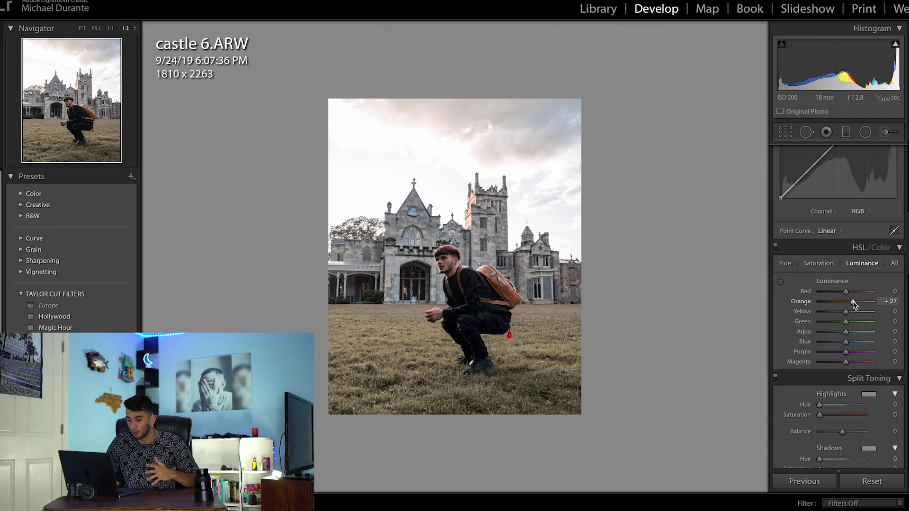
pyautogui.scroll(-2, 842, 288)
pyautogui.click(826, 207)
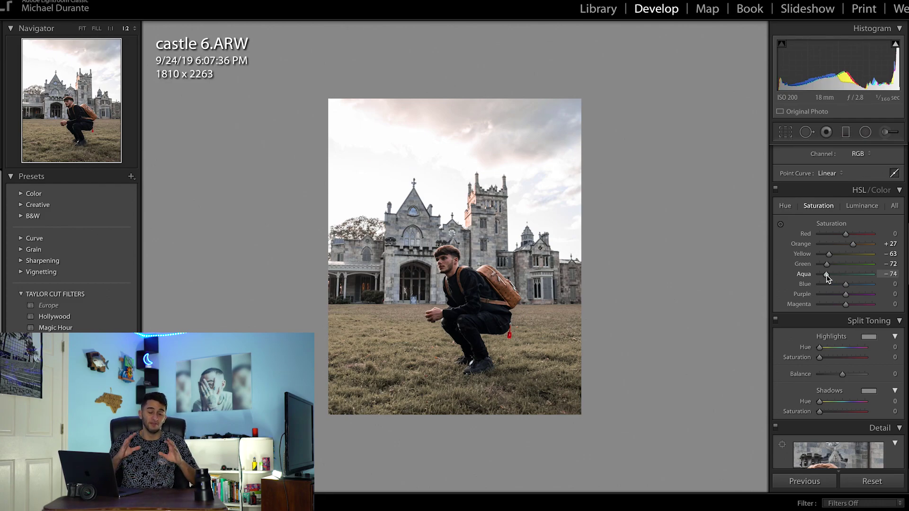
pyautogui.moveTo(823, 277); pyautogui.dragTo(827, 275)
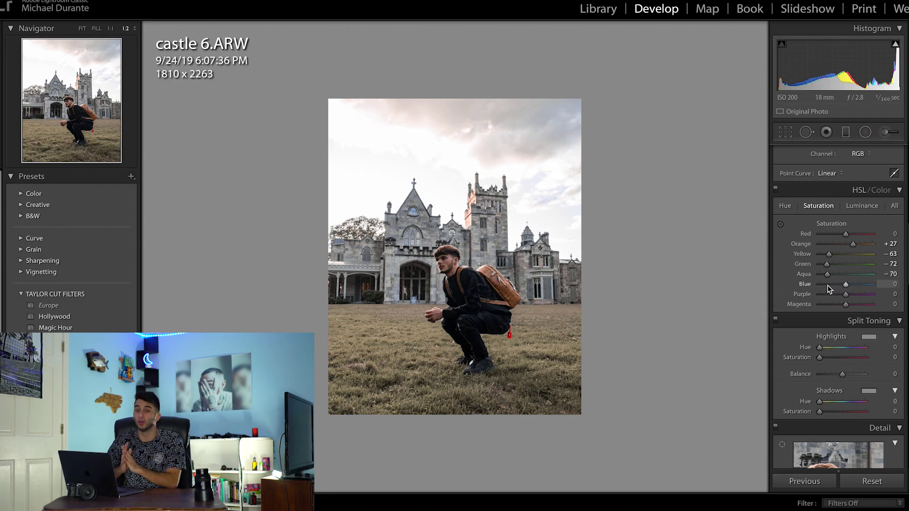
pyautogui.moveTo(825, 286); pyautogui.dragTo(826, 286)
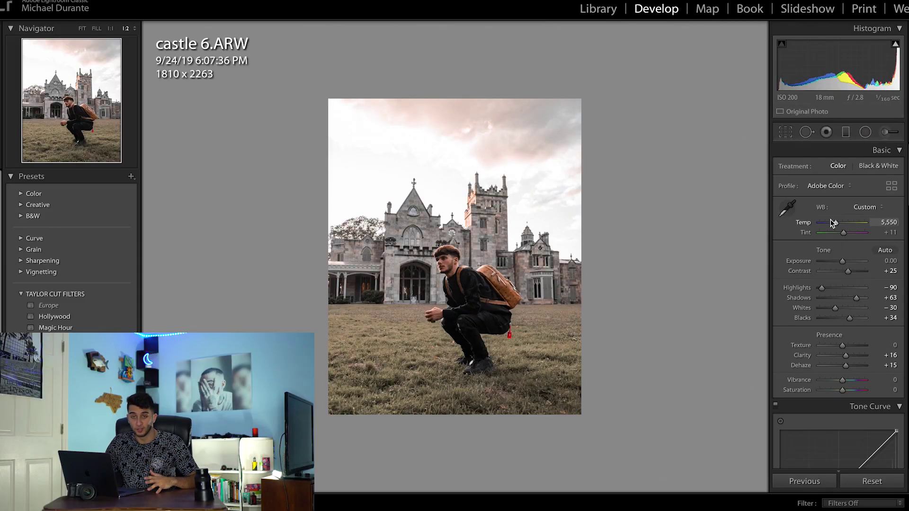
# Step: Raise the white balance Temp slider from 5,550 to about 7,400 for a peachy cast
pyautogui.moveTo(832, 223); pyautogui.dragTo(836, 223)
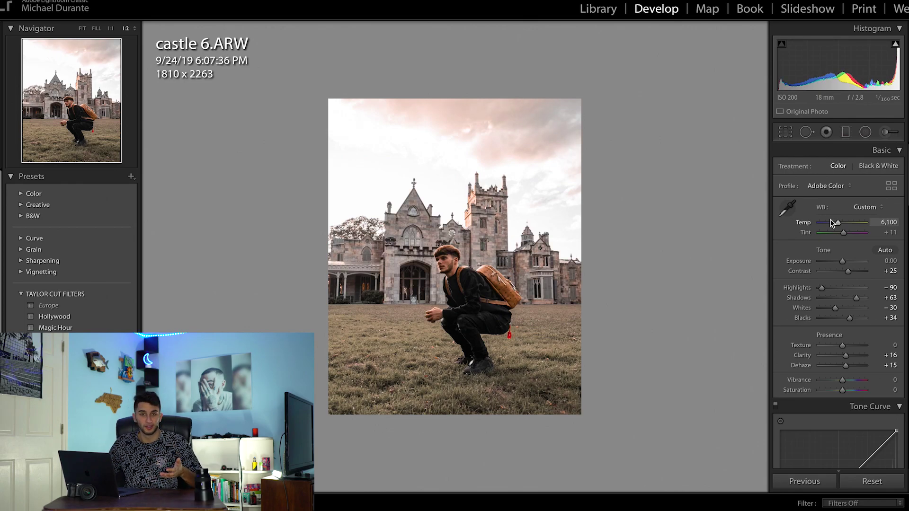
pyautogui.scroll(5, 832, 223)
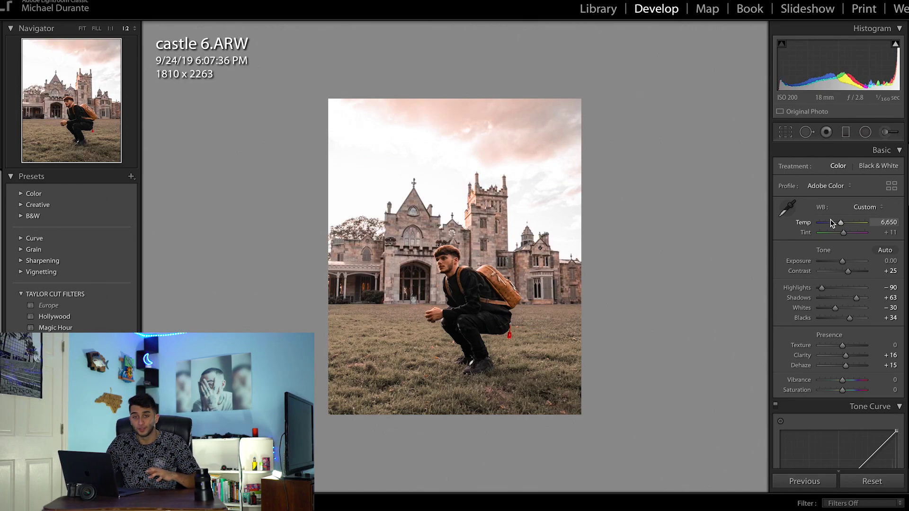
pyautogui.scroll(5, 832, 224)
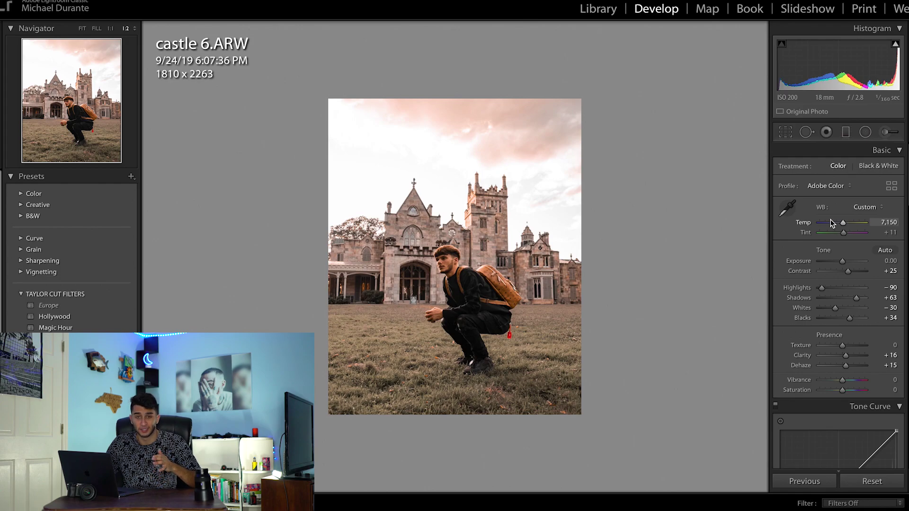
pyautogui.scroll(3, 833, 223)
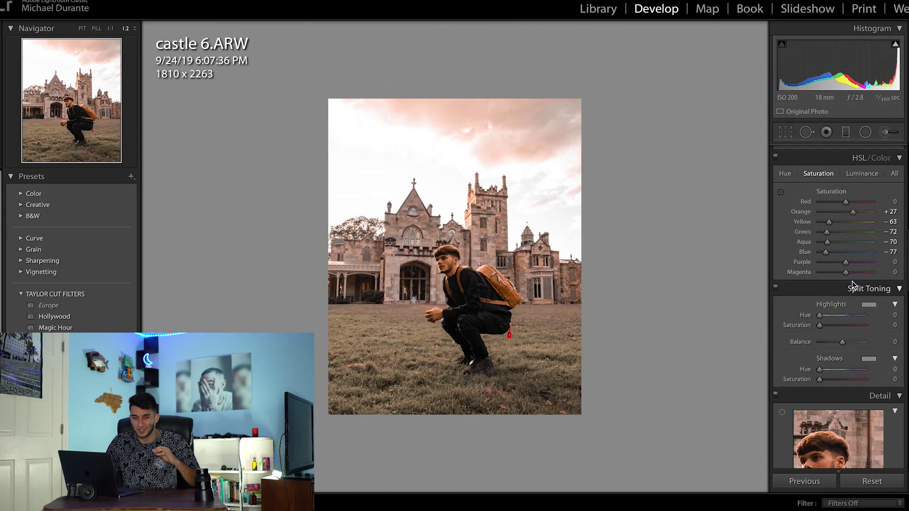
pyautogui.scroll(-1, 852, 284)
# Step: Tint the split-toning highlights orange with Hue 37 and Saturation 26
pyautogui.click(868, 276)
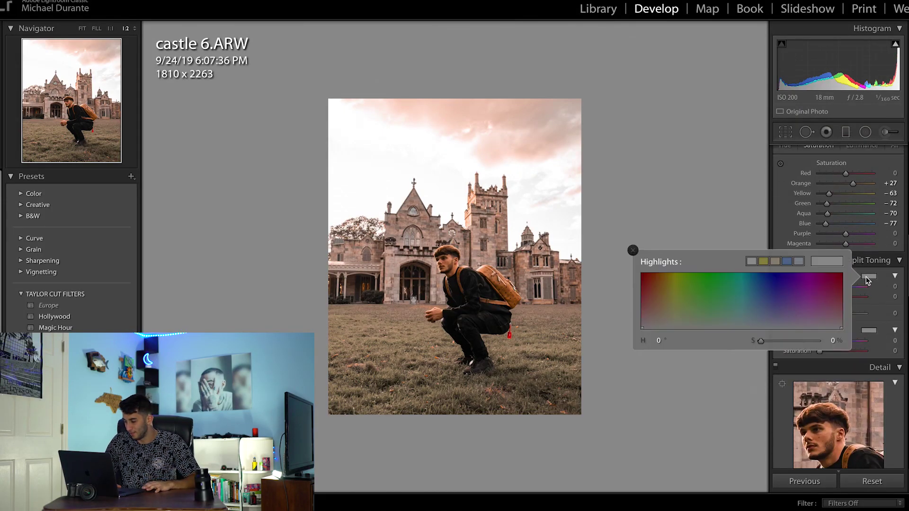
pyautogui.click(660, 274)
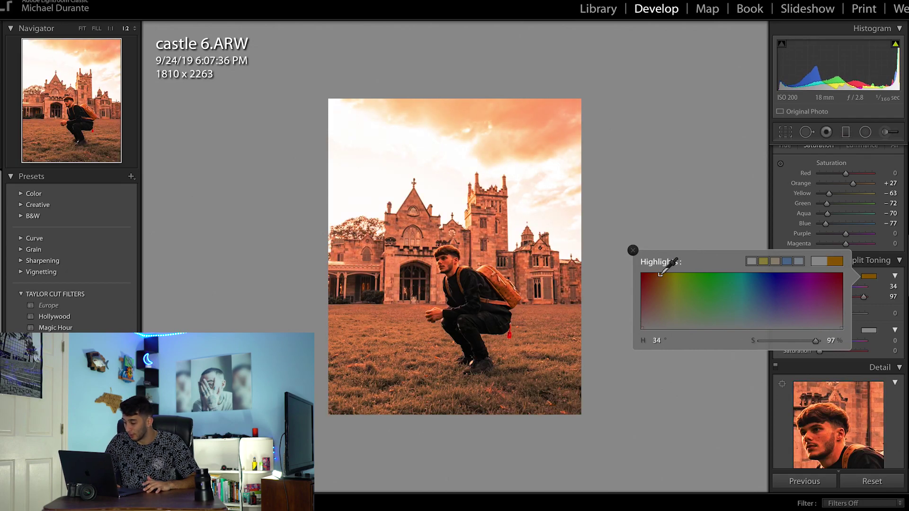
pyautogui.click(662, 273)
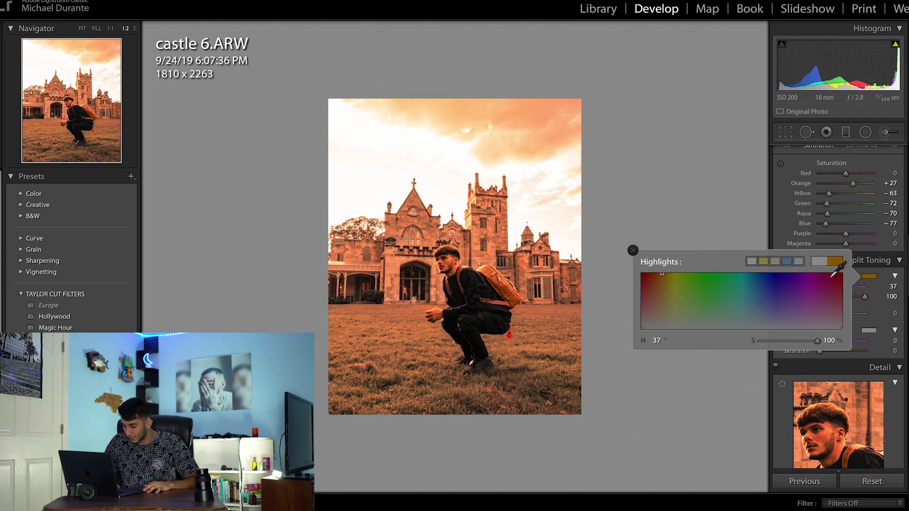
pyautogui.click(772, 342)
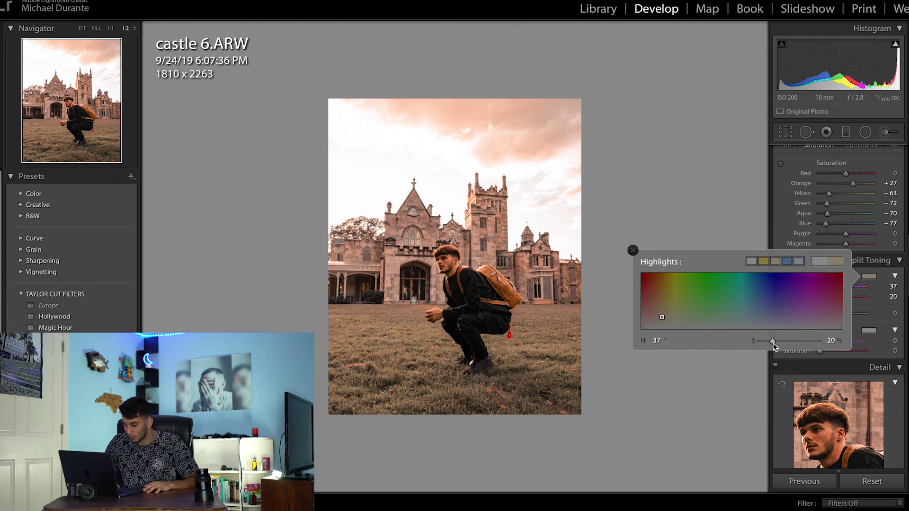
pyautogui.moveTo(774, 344); pyautogui.dragTo(776, 345)
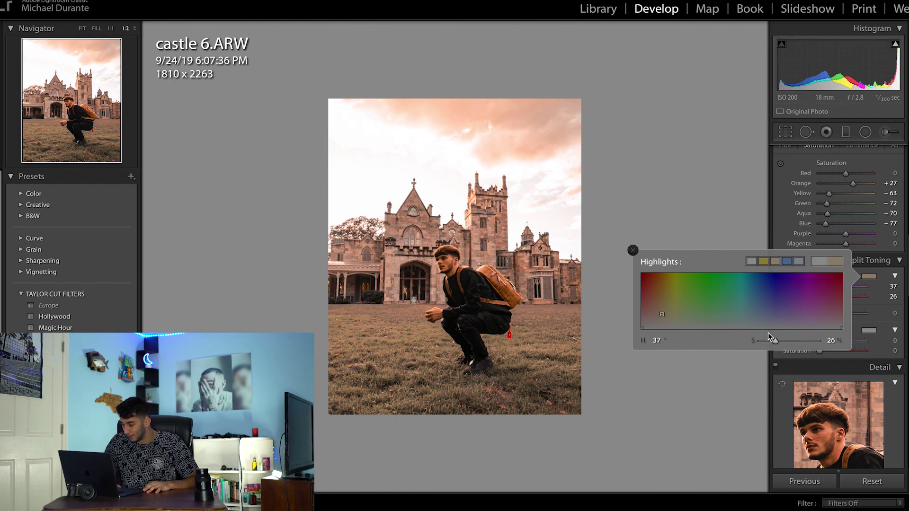
pyautogui.click(633, 251)
# Step: Set the split-toning Balance to -11, toggling split toning to compare the effect
pyautogui.moveTo(844, 314)
pyautogui.mouseDown()
pyautogui.moveTo(823, 316)
pyautogui.moveTo(833, 315)
pyautogui.mouseUp()
pyautogui.click(775, 260)
pyautogui.click(775, 260)
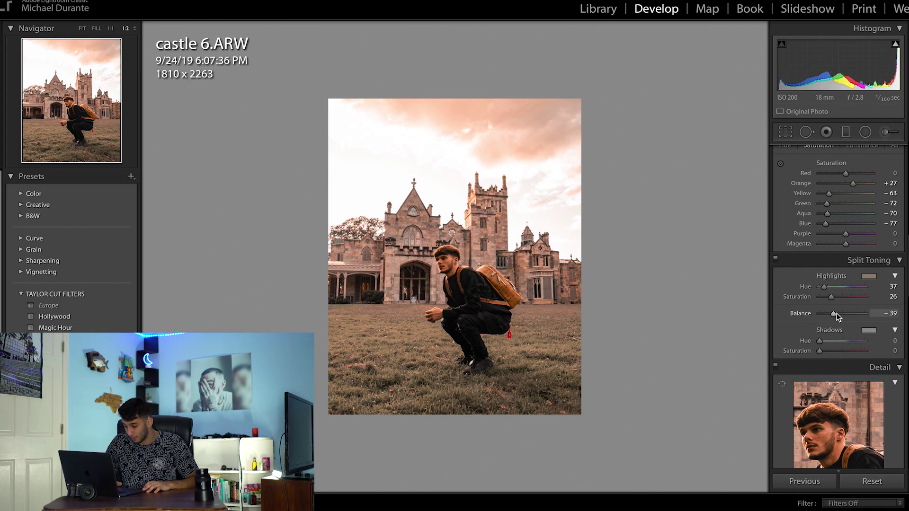
pyautogui.moveTo(834, 314); pyautogui.dragTo(893, 321)
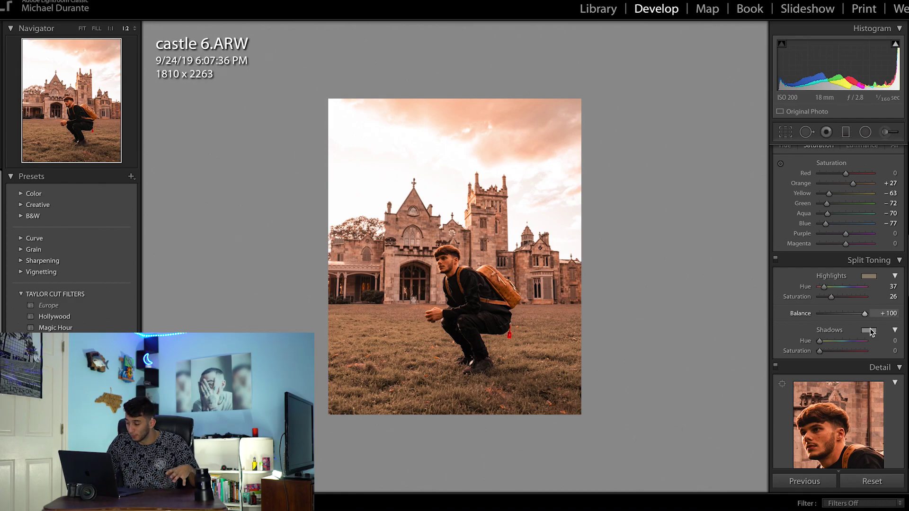
pyautogui.moveTo(872, 333); pyautogui.dragTo(841, 335)
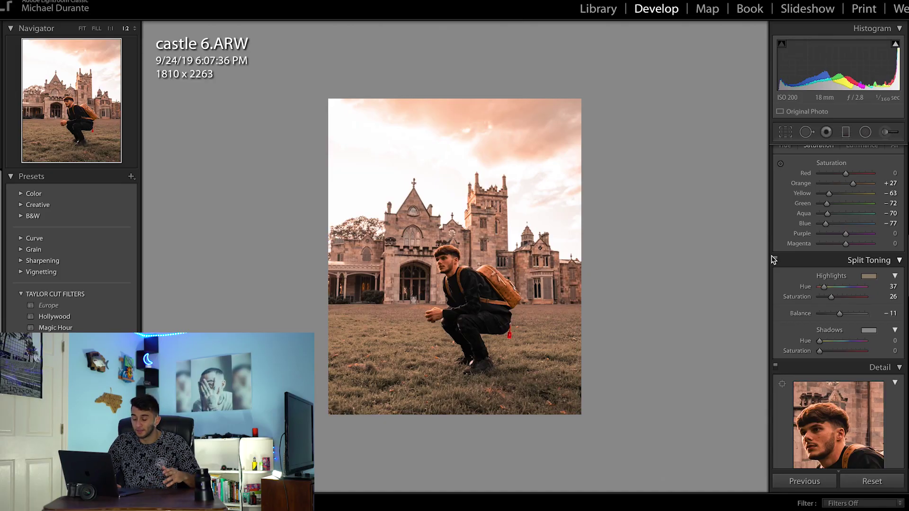
pyautogui.click(774, 260)
# Step: Toggle split toning off and on to compare, leaving it enabled
pyautogui.click(774, 260)
pyautogui.click(775, 260)
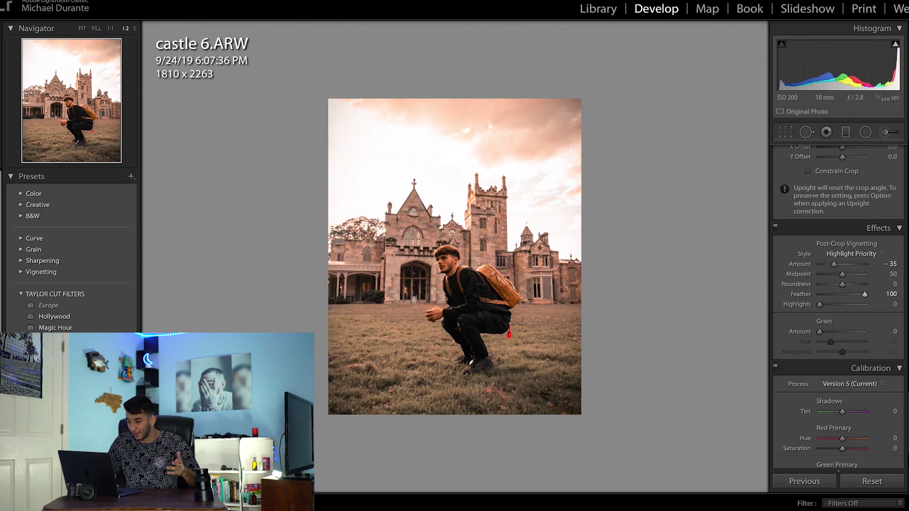
pyautogui.press('\\')
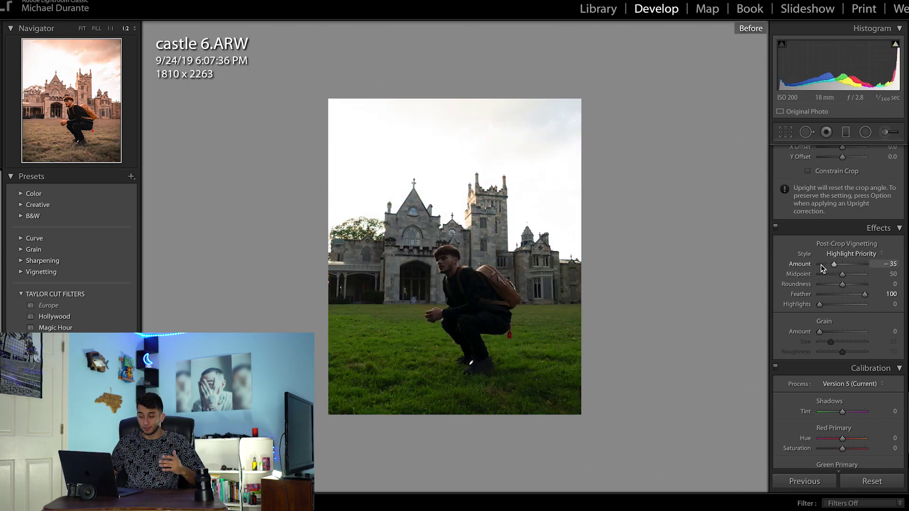
pyautogui.press('\\')
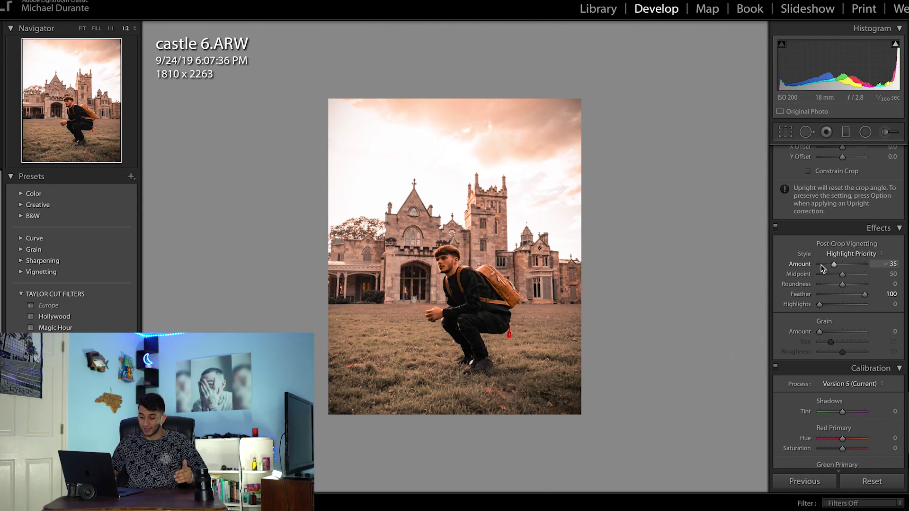